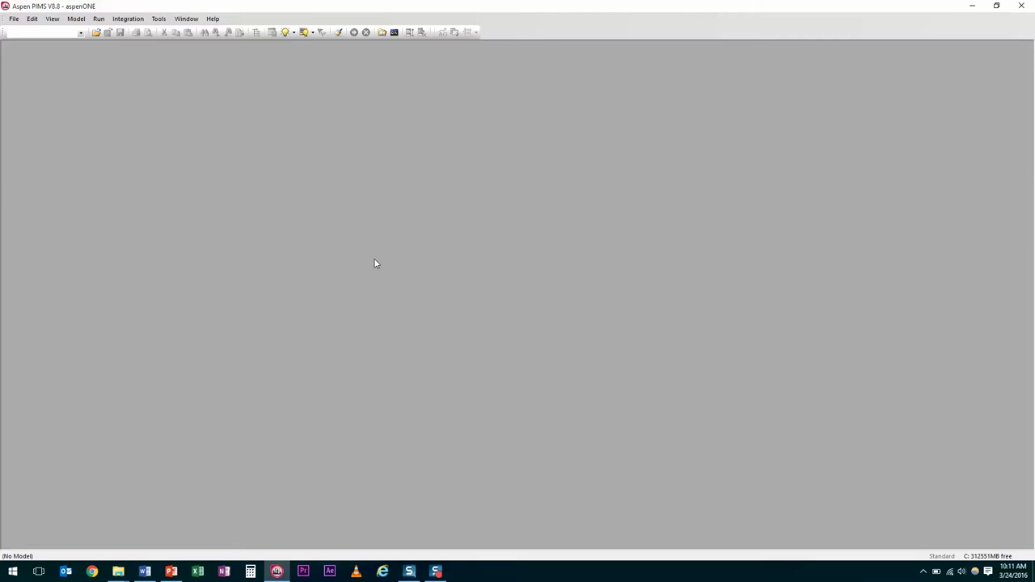
Step: Open the 'Volume Sample - How to video' model folder from the Model menu
left_click(74, 19)
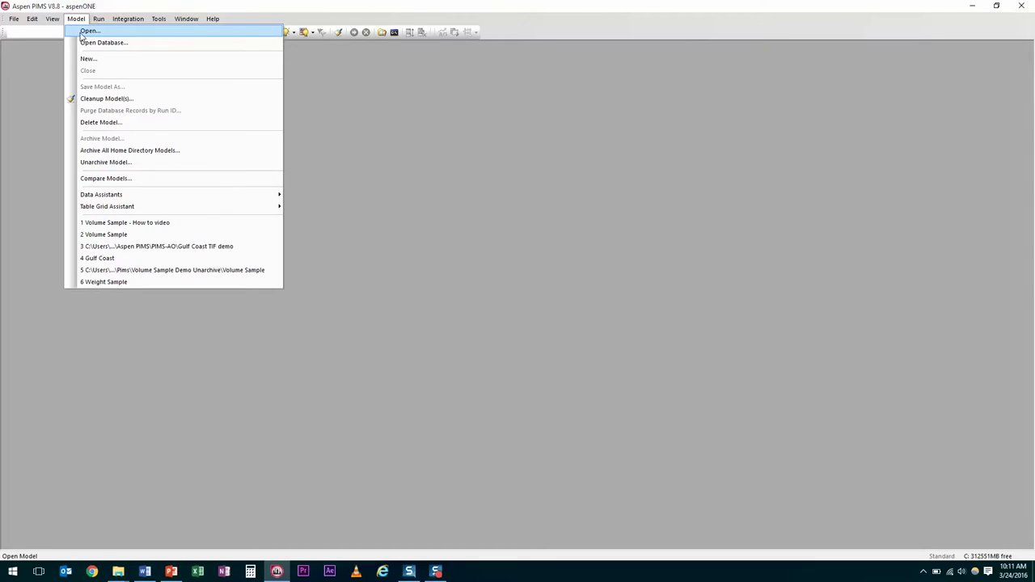
left_click(83, 31)
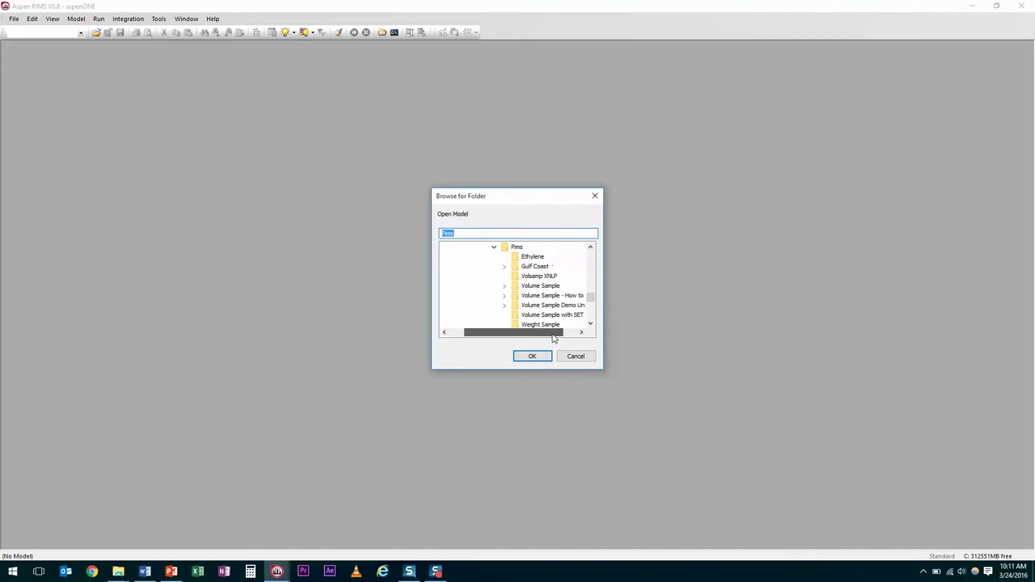
left_click(557, 297)
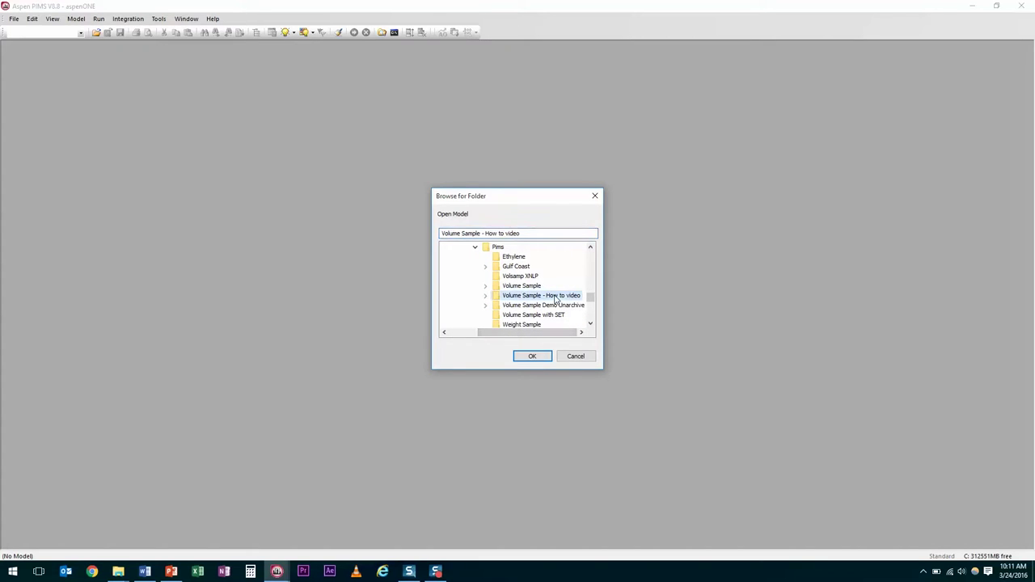
left_click(534, 357)
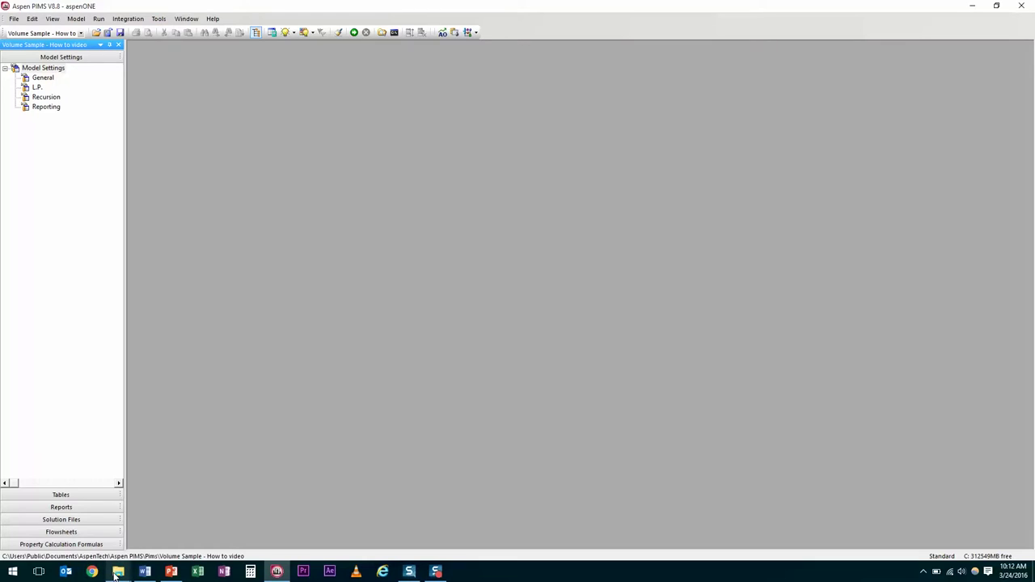
mouse_move(118, 574)
left_click(105, 546)
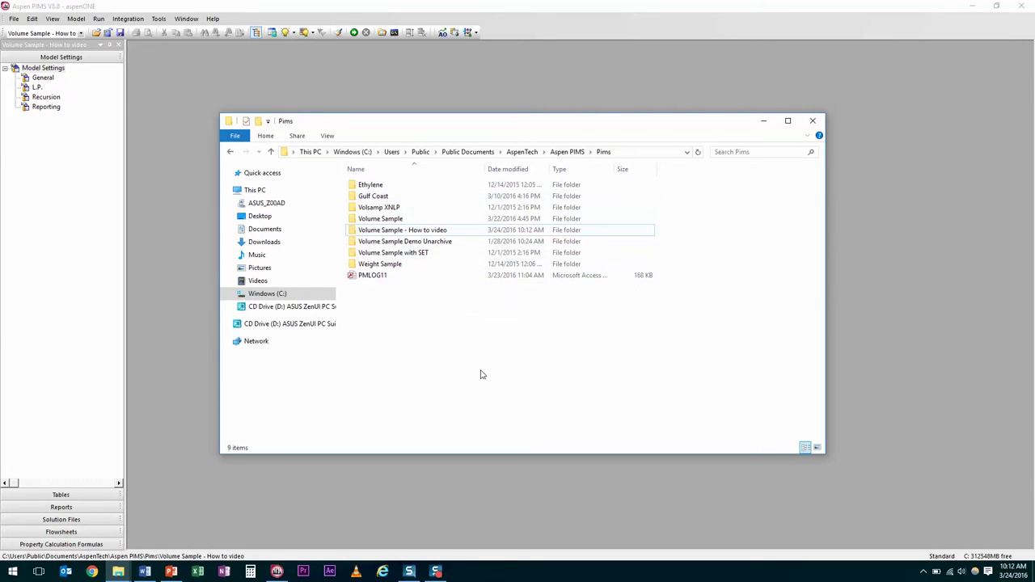
left_click(426, 197)
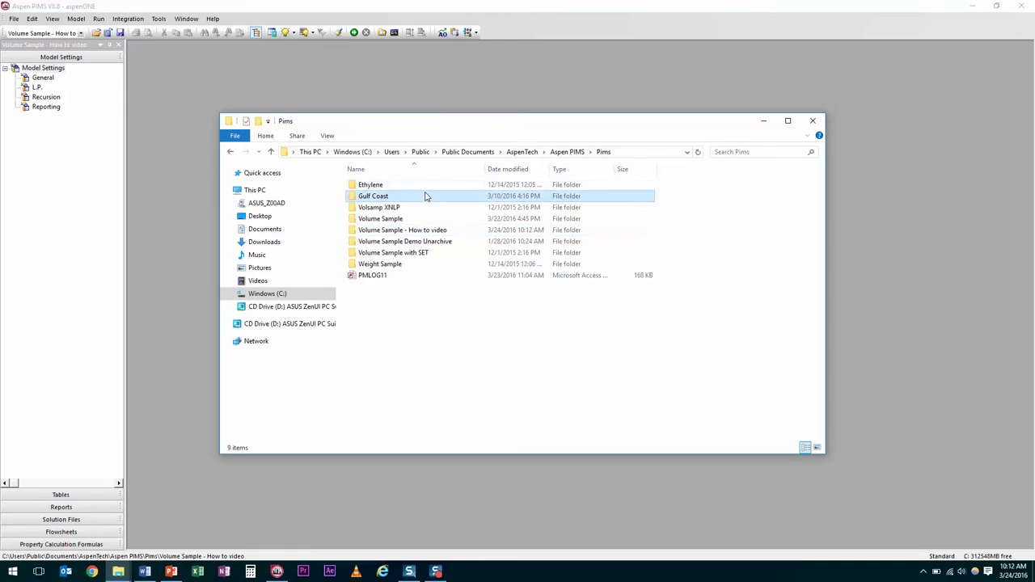
left_click(449, 317)
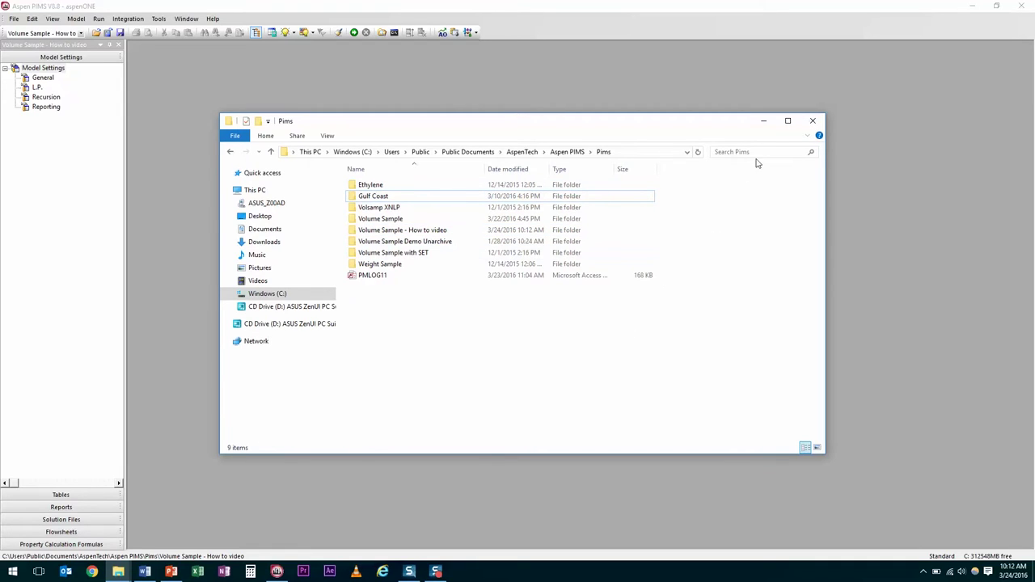
left_click(415, 218)
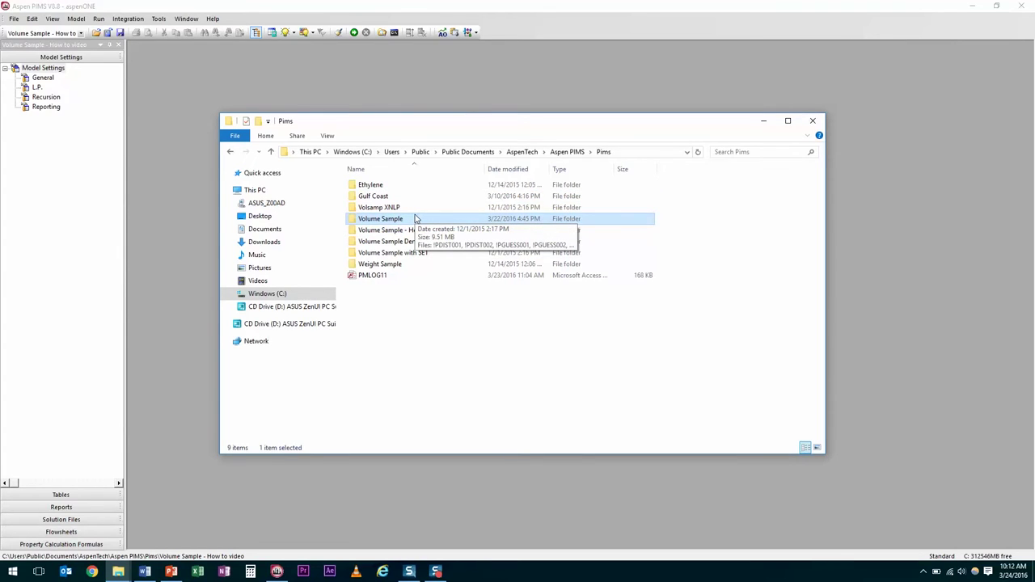
left_click(415, 232)
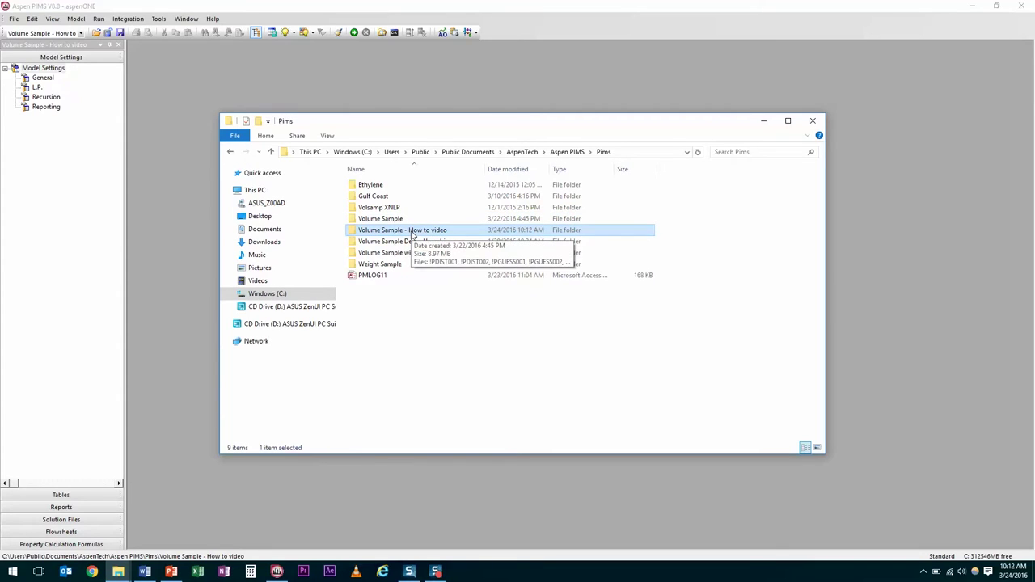
left_click(433, 320)
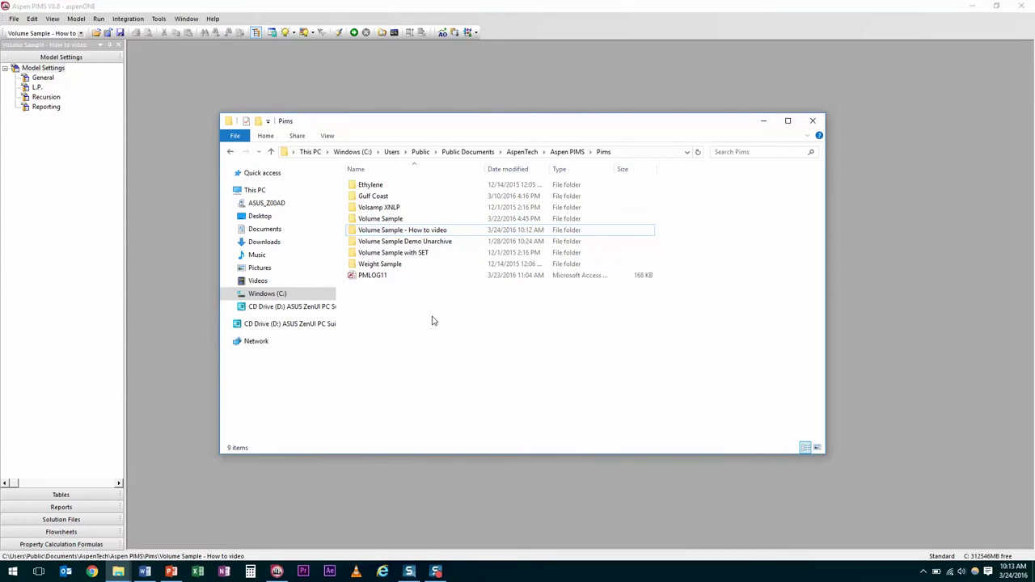
left_click(765, 124)
left_click(76, 18)
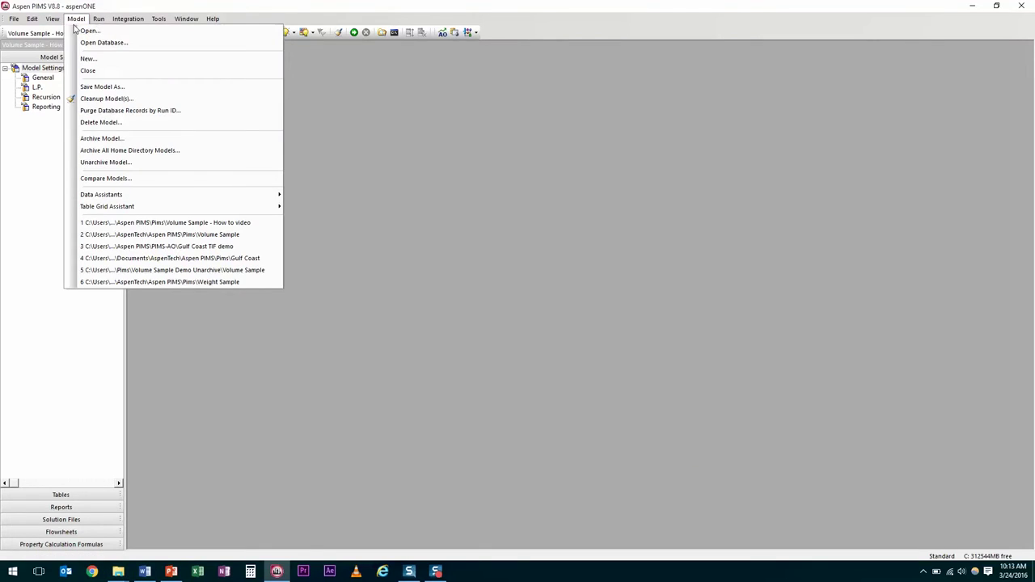
Step: Unarchive the 'Volume Sample - How to video' zip into a new 'Volume Sample - How to video 2' folder
left_click(119, 165)
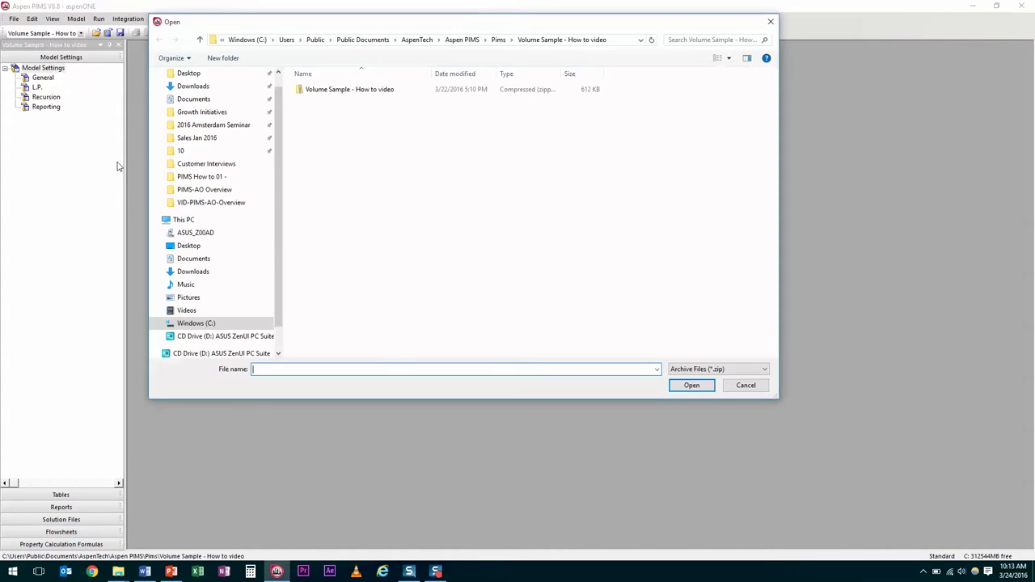
left_click(315, 93)
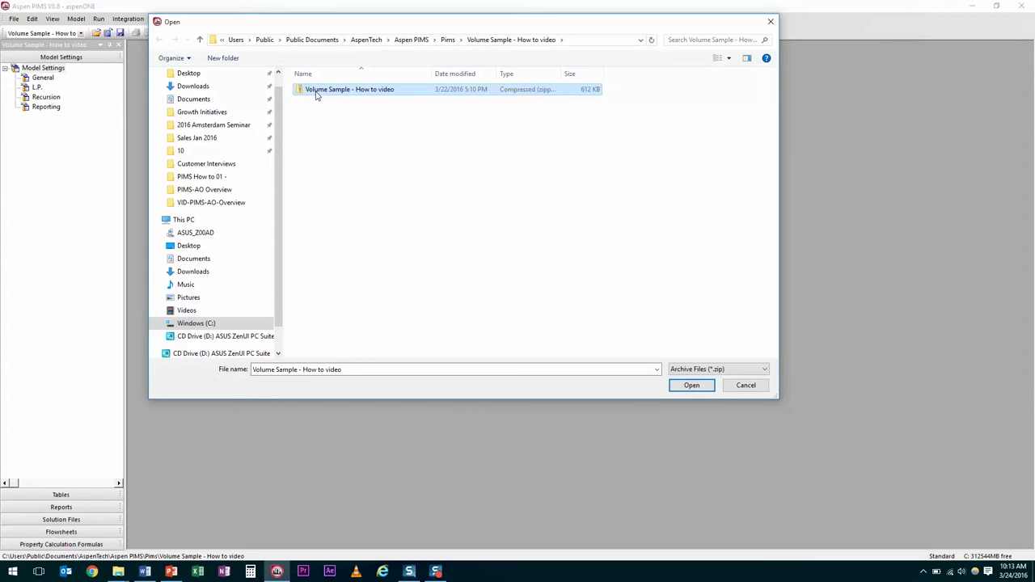
left_click(682, 386)
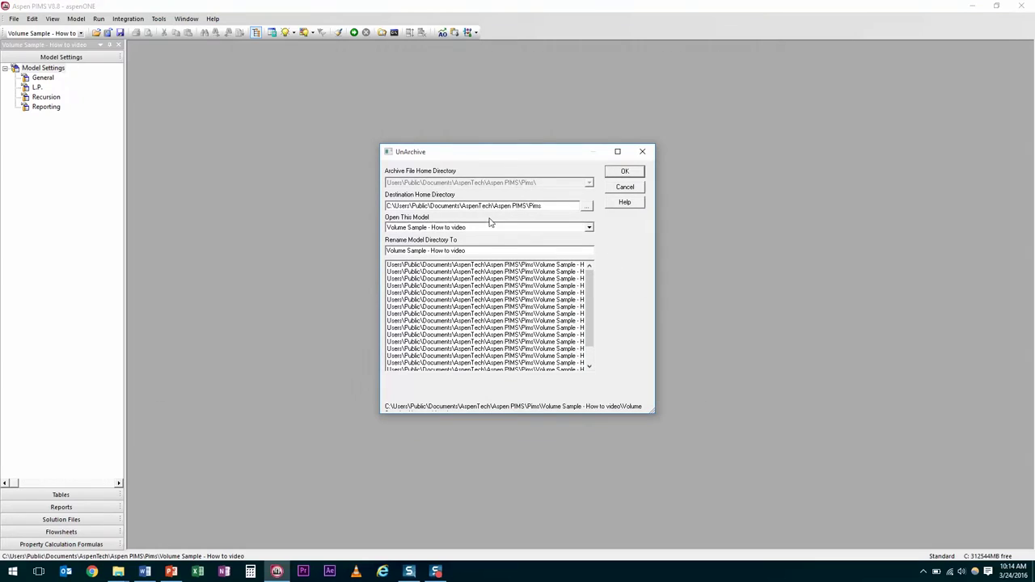
left_click_drag(387, 206, 548, 209)
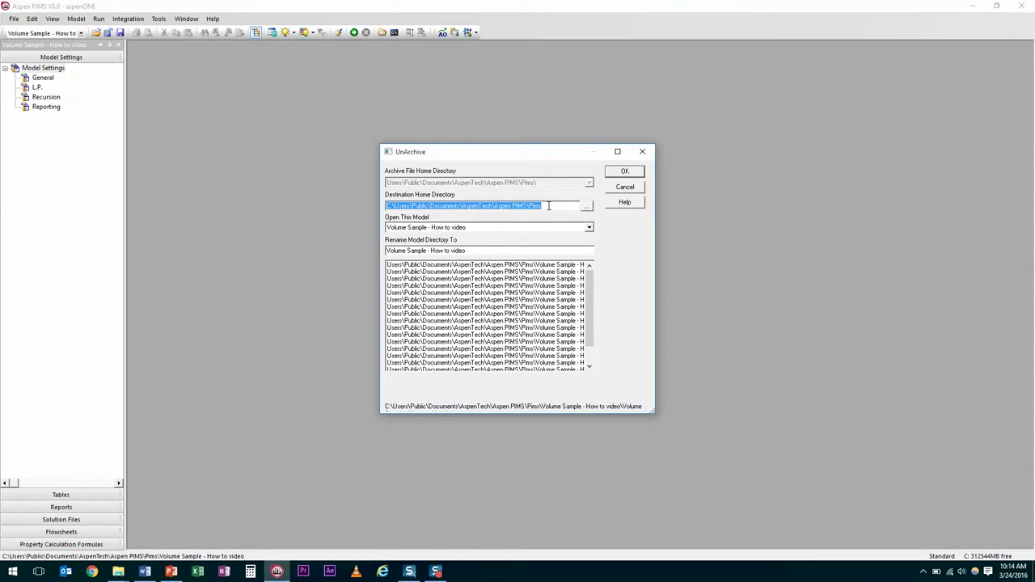
left_click(625, 173)
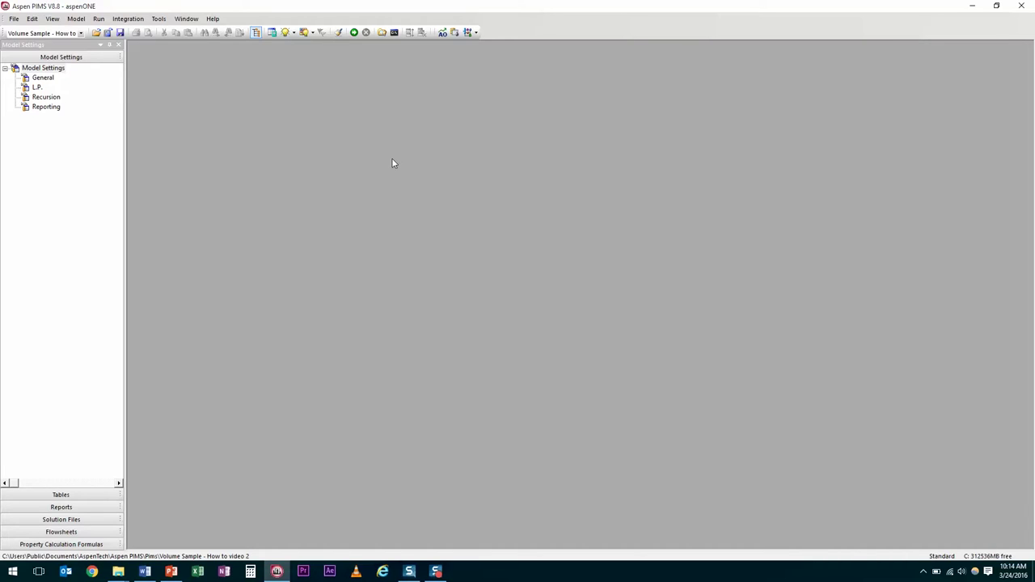
Step: Expand Tables > Miscellaneous > CASE and open volsamp.xls[case] in Excel
left_click(72, 494)
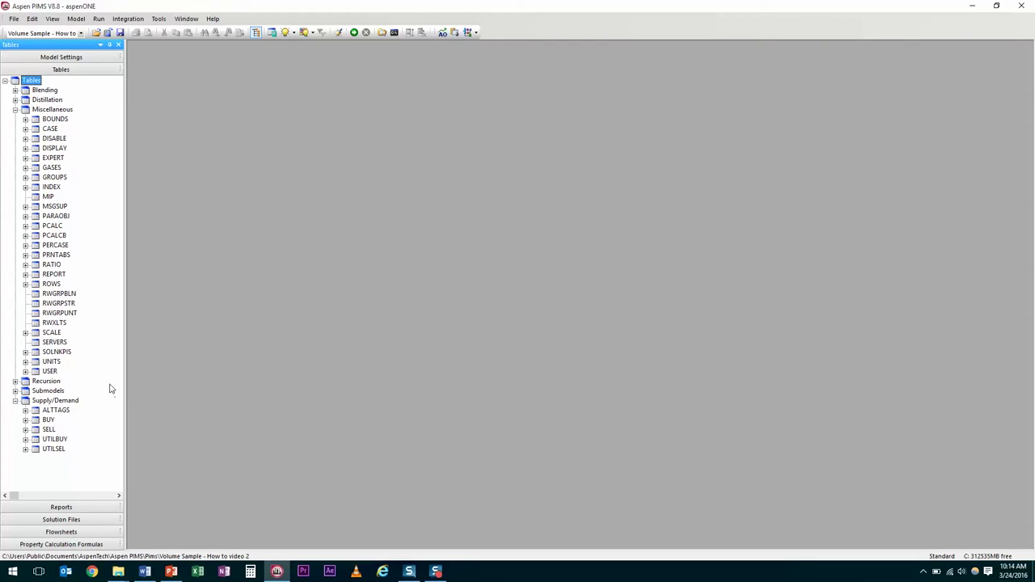
left_click(26, 130)
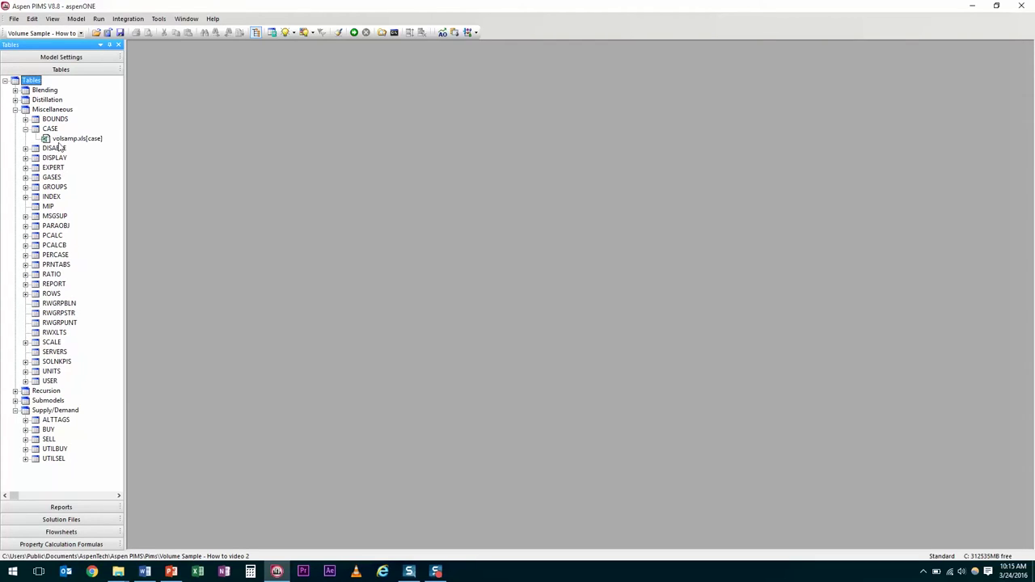
left_click(63, 139)
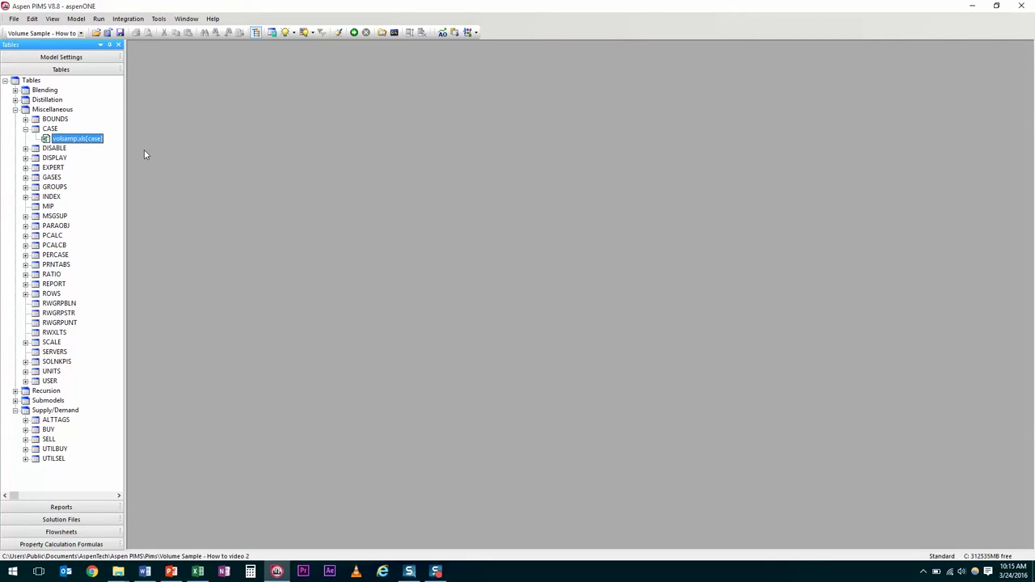
left_click(202, 574)
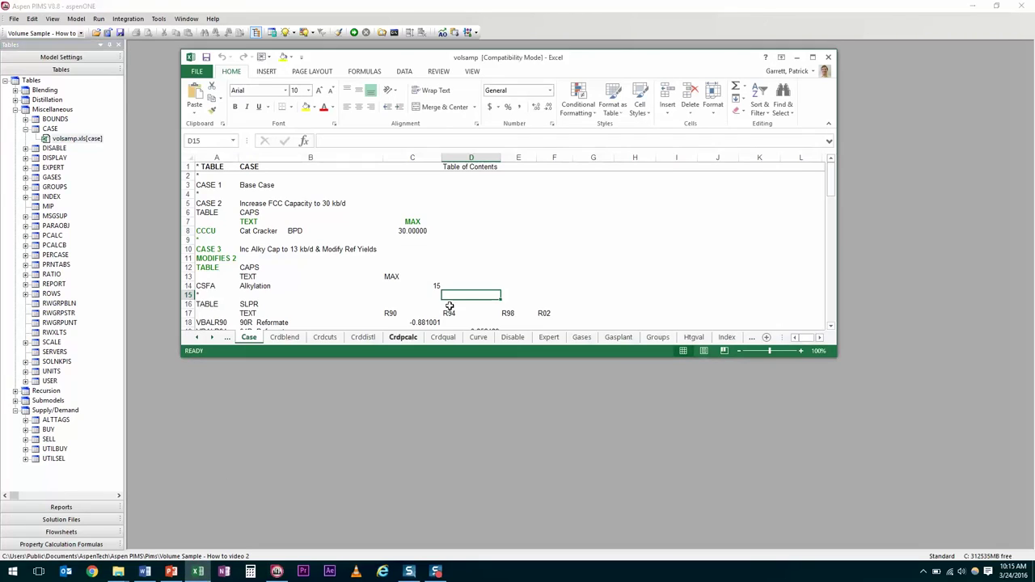
Step: Maximize the volsamp Case sheet, save the workbook and close Excel
left_click(813, 57)
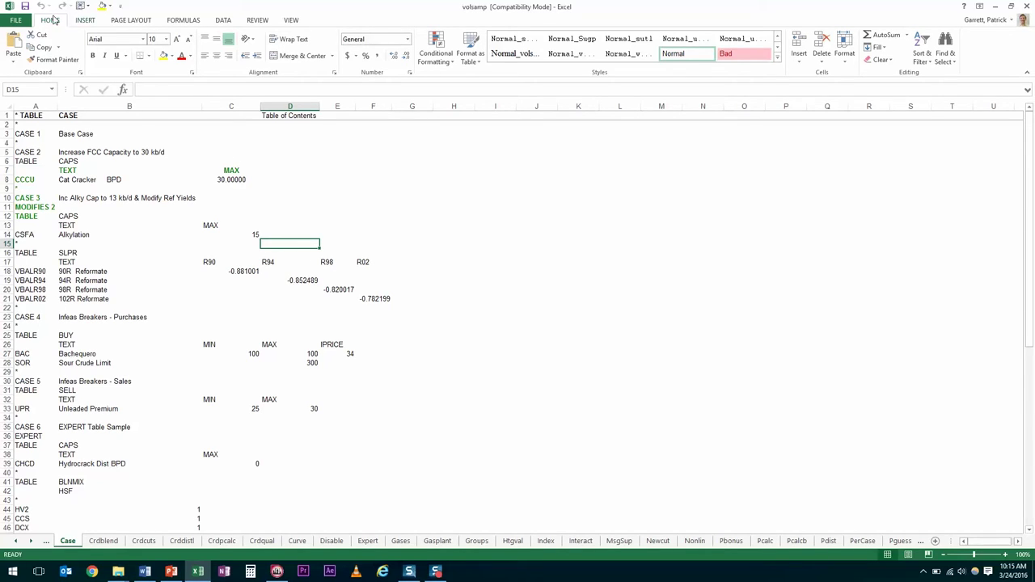
left_click(24, 6)
left_click(1028, 7)
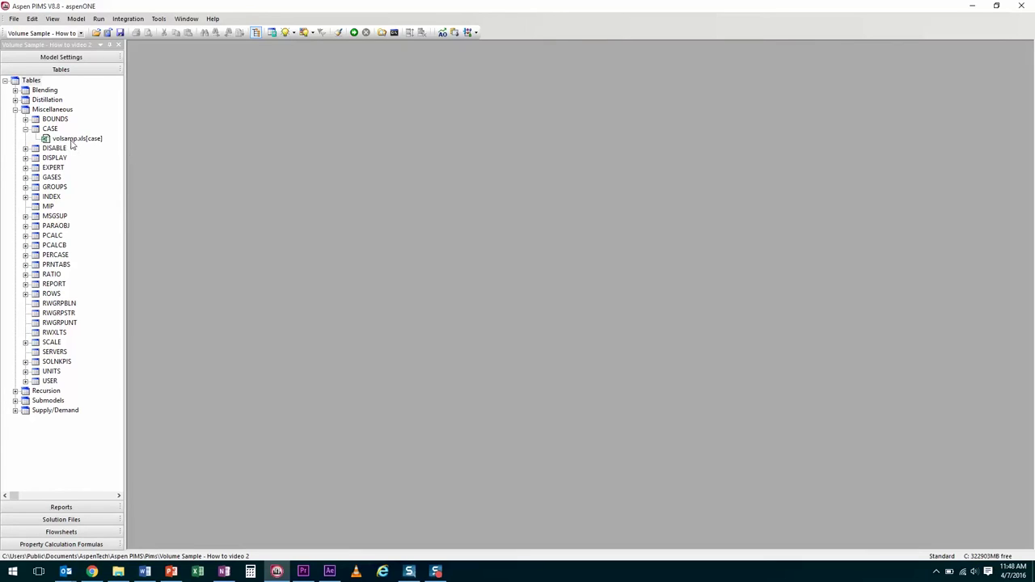
right_click(75, 141)
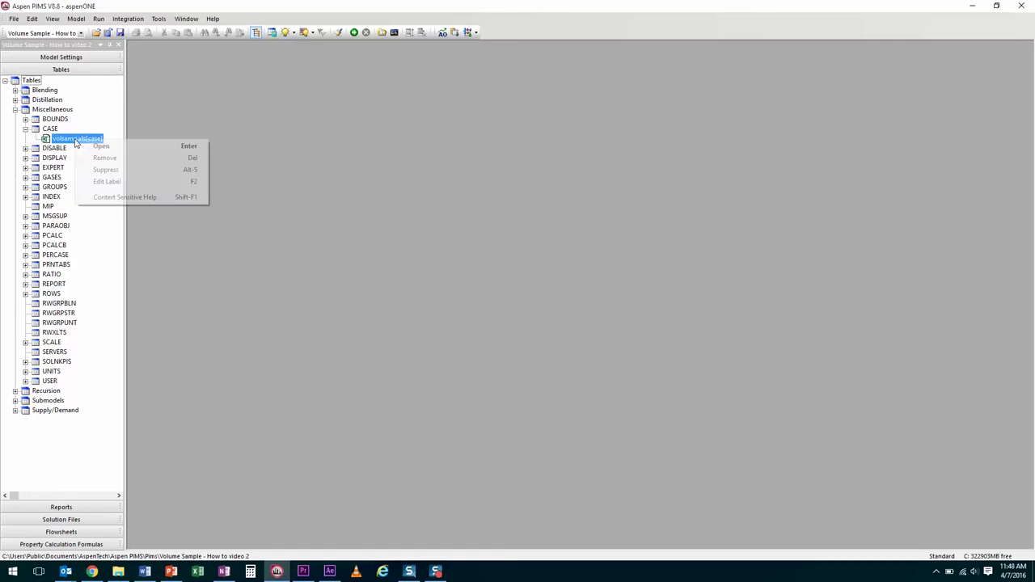
left_click(114, 197)
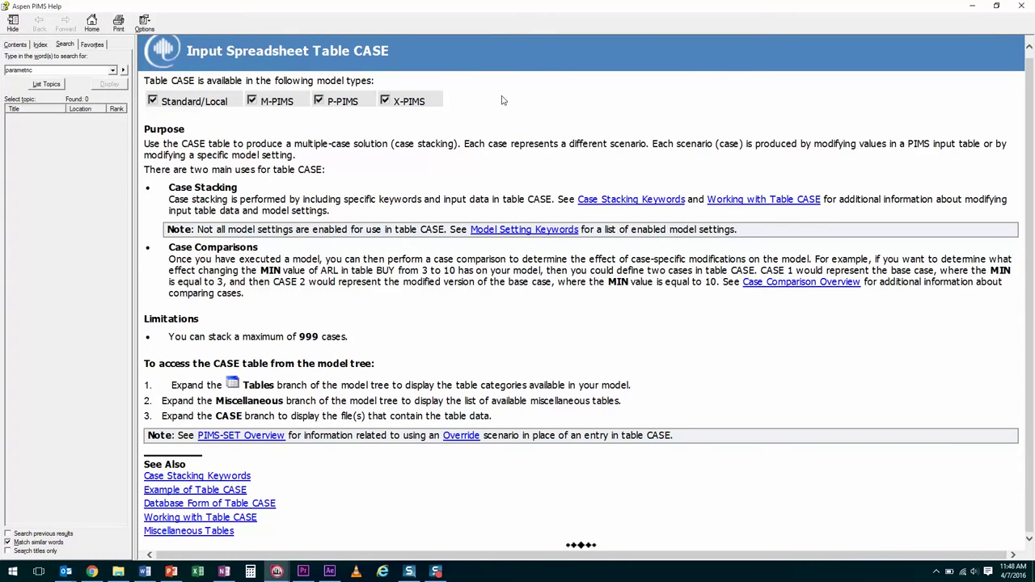
left_click(193, 490)
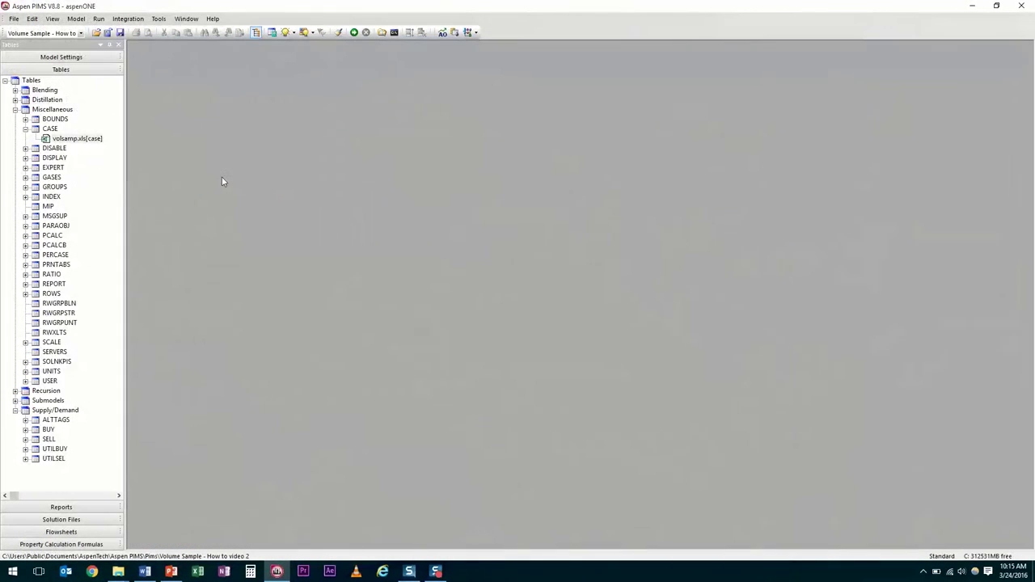
Step: Open General model settings, leave VOLBASIS model basis as Volume, and close without changes
left_click(46, 61)
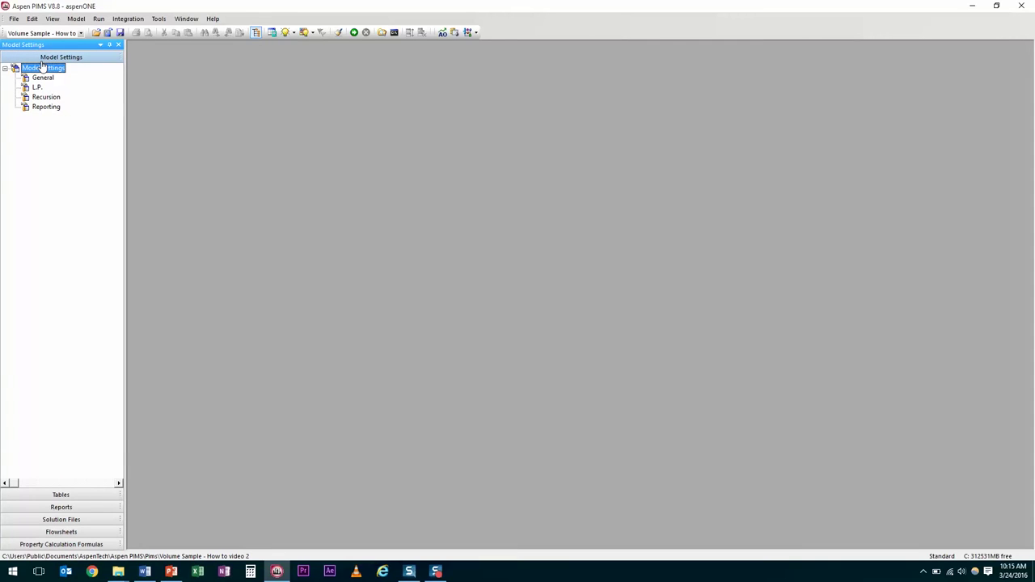
double_click(44, 78)
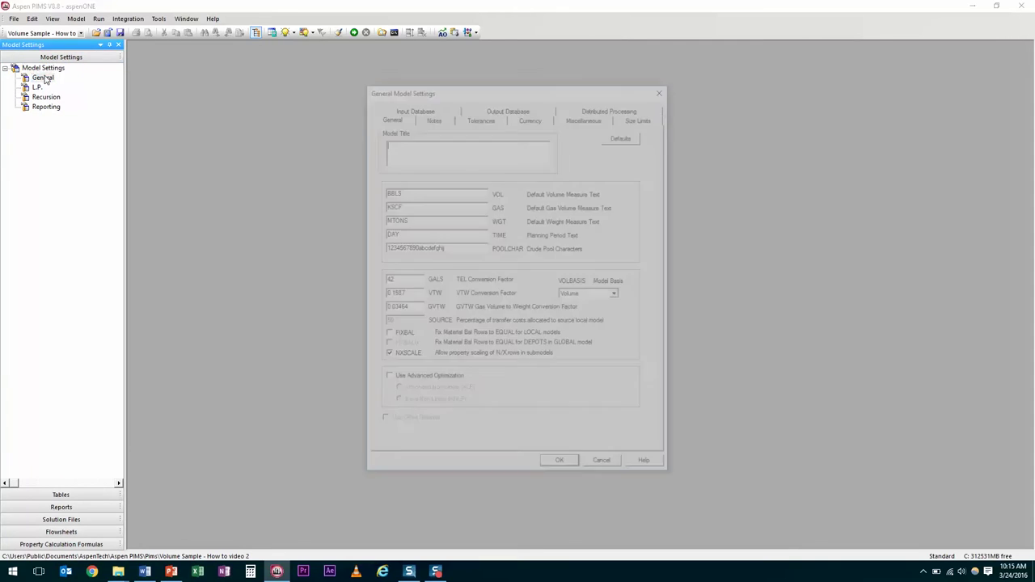
left_click(617, 295)
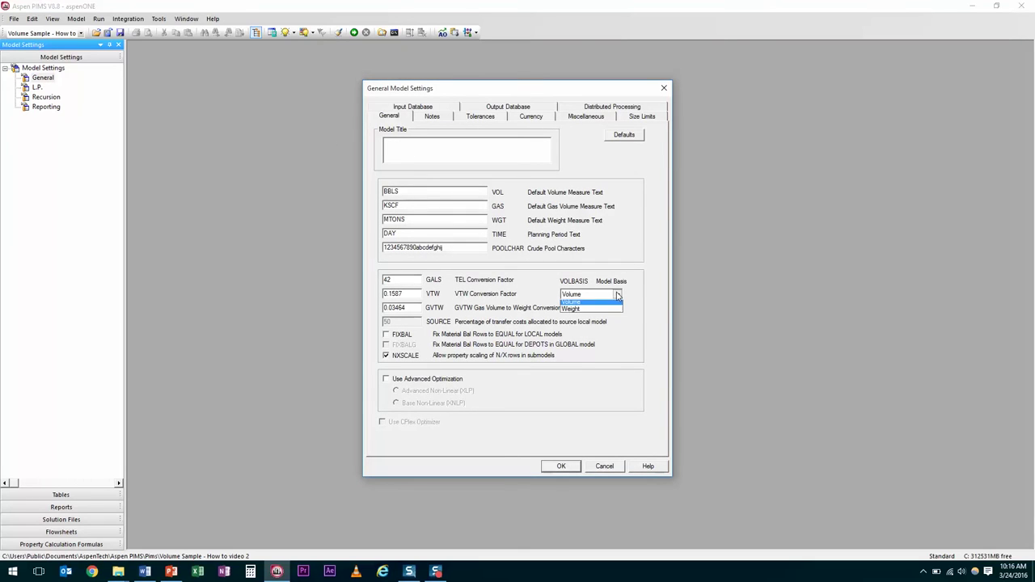
left_click(617, 295)
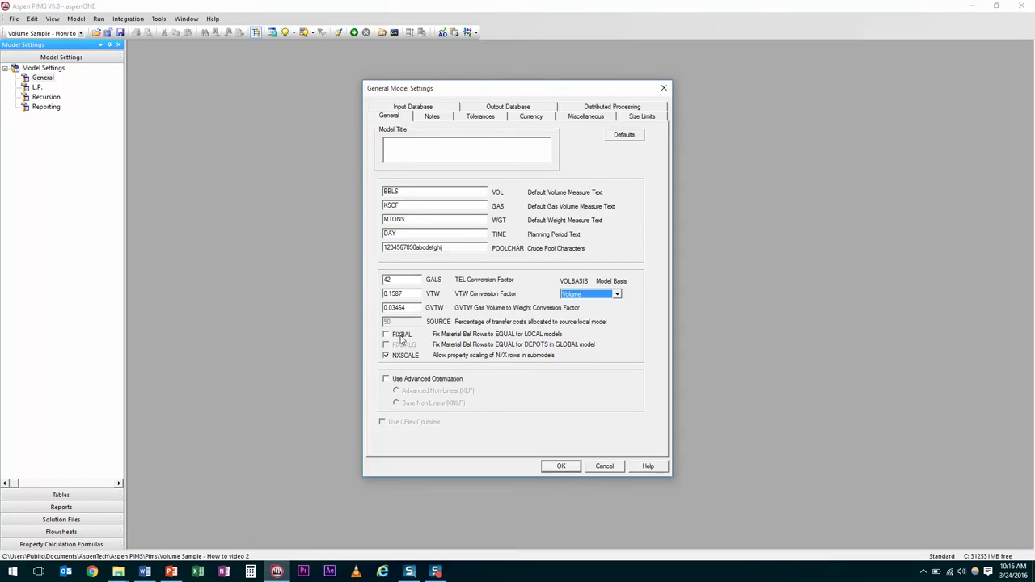
key("Return")
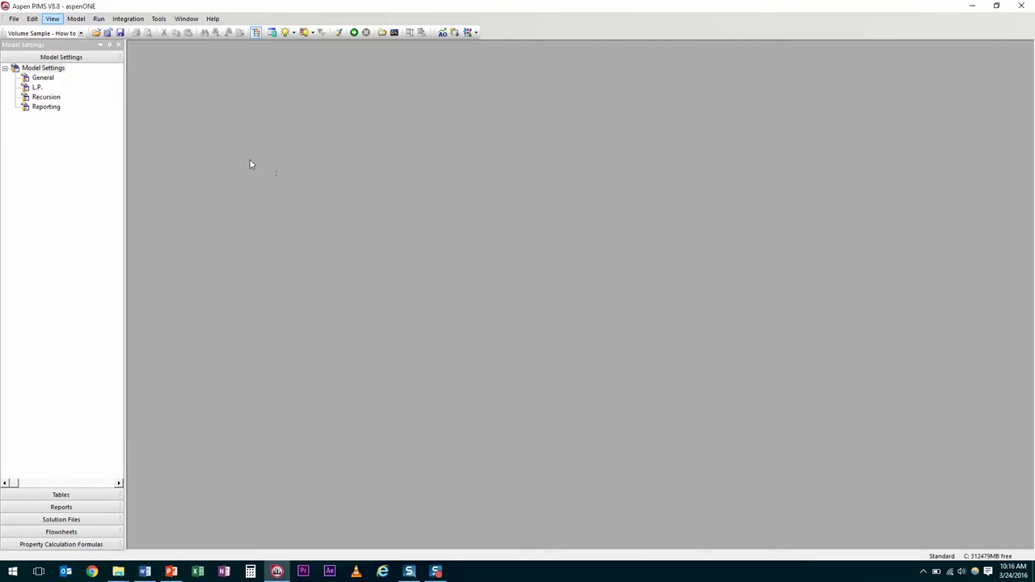
Step: In Reporting settings, keep only HTM Full Solution and XLS Summary reports selected
double_click(46, 108)
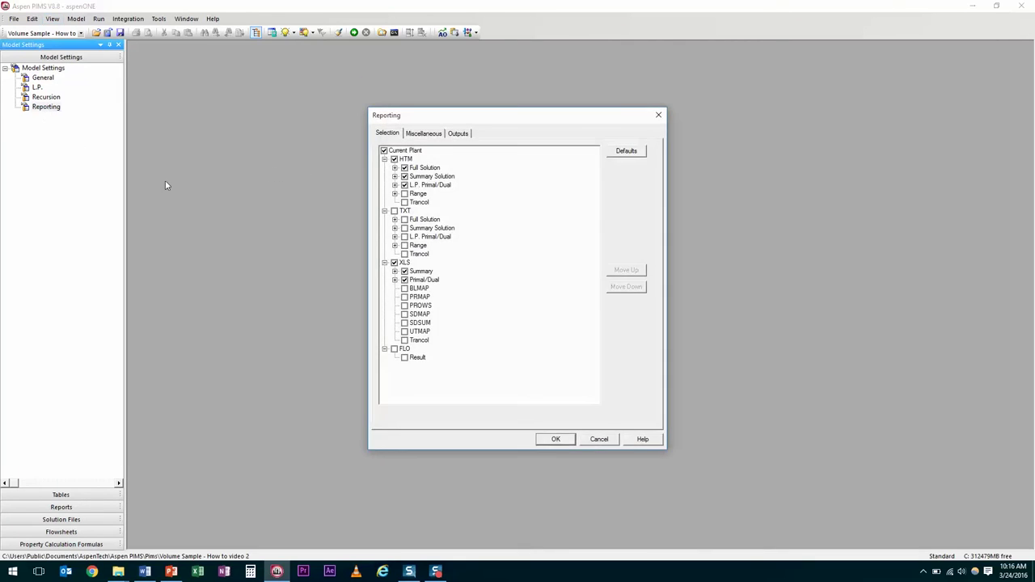
left_click(405, 185)
left_click(405, 281)
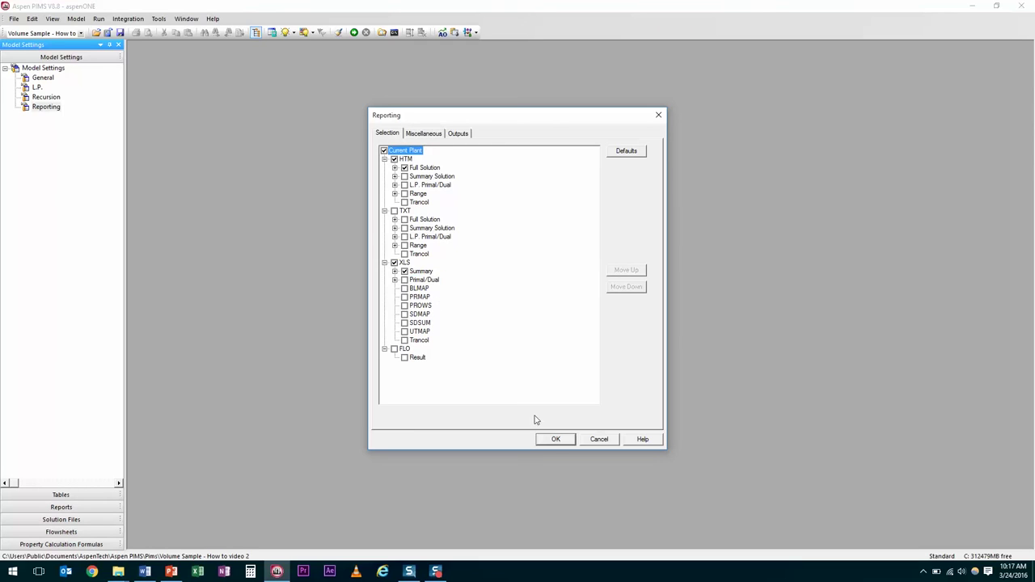